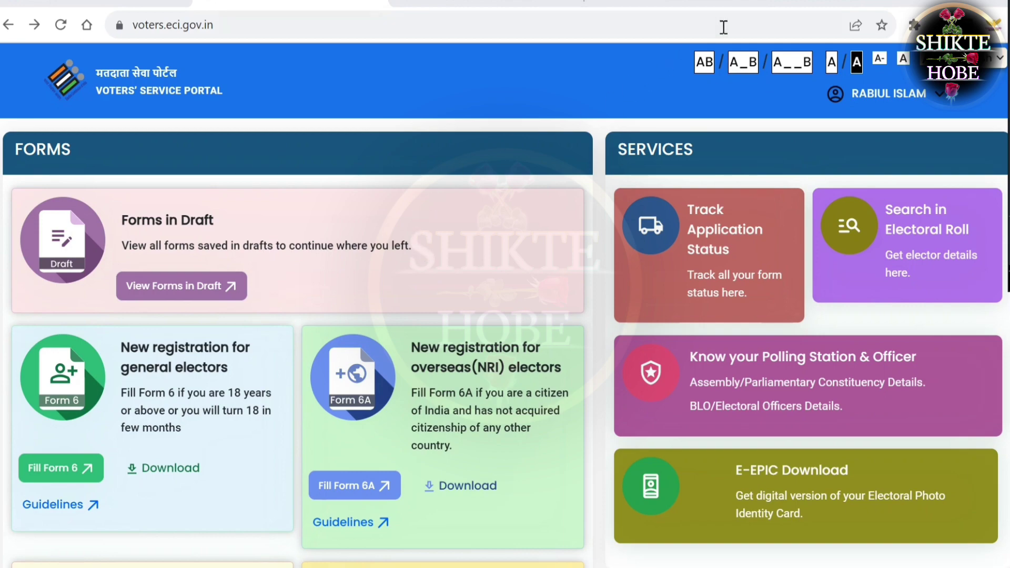
# Switch to the adjacent browser tab showing the Google New Tab page
pyautogui.click(753, 3)
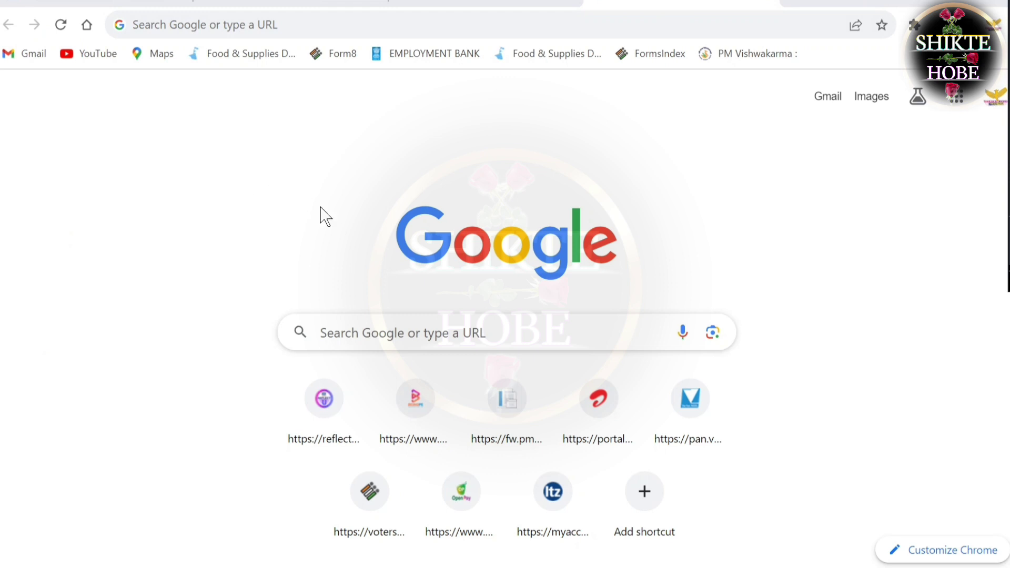
# Search Google for 'nvsp' and follow the NVSP result on to voters.eci.gov.in
pyautogui.click(337, 332)
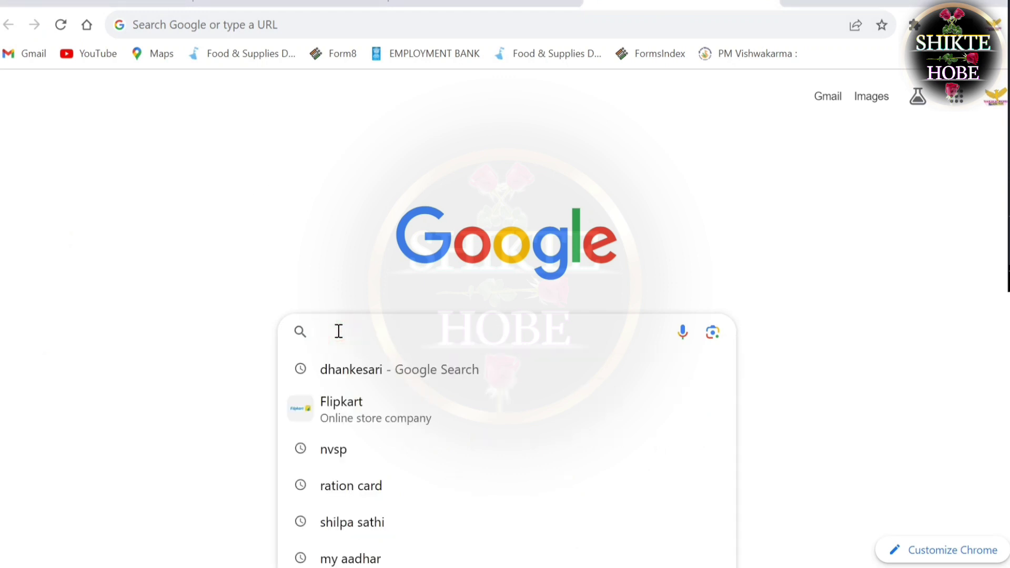
pyautogui.write('nvsp')
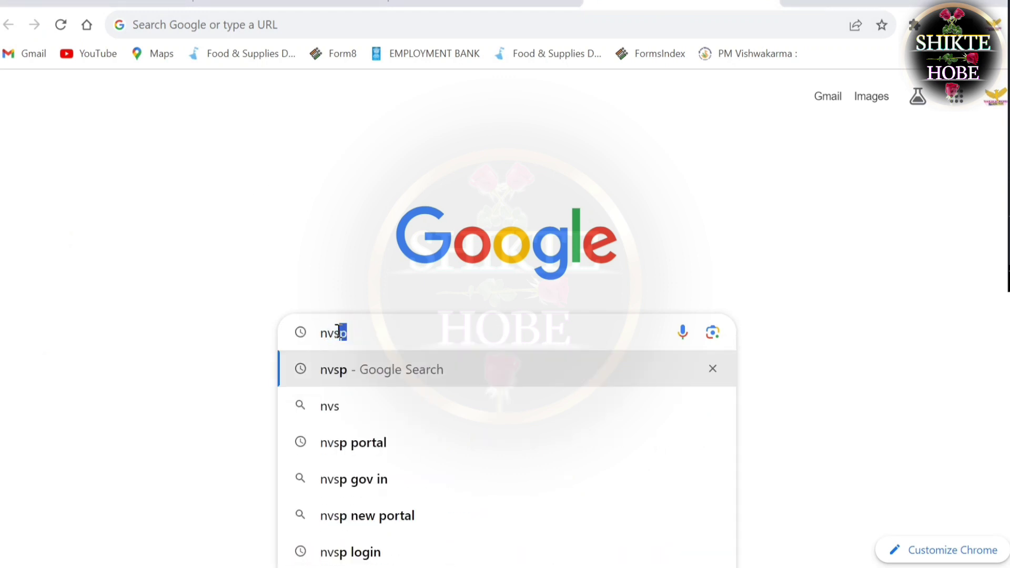
pyautogui.press('Return')
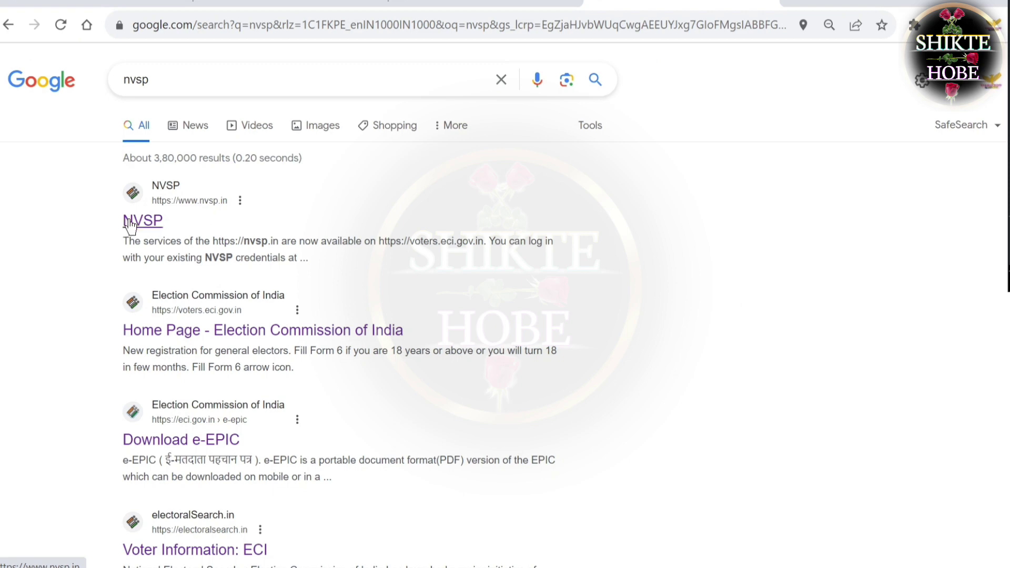
pyautogui.click(135, 222)
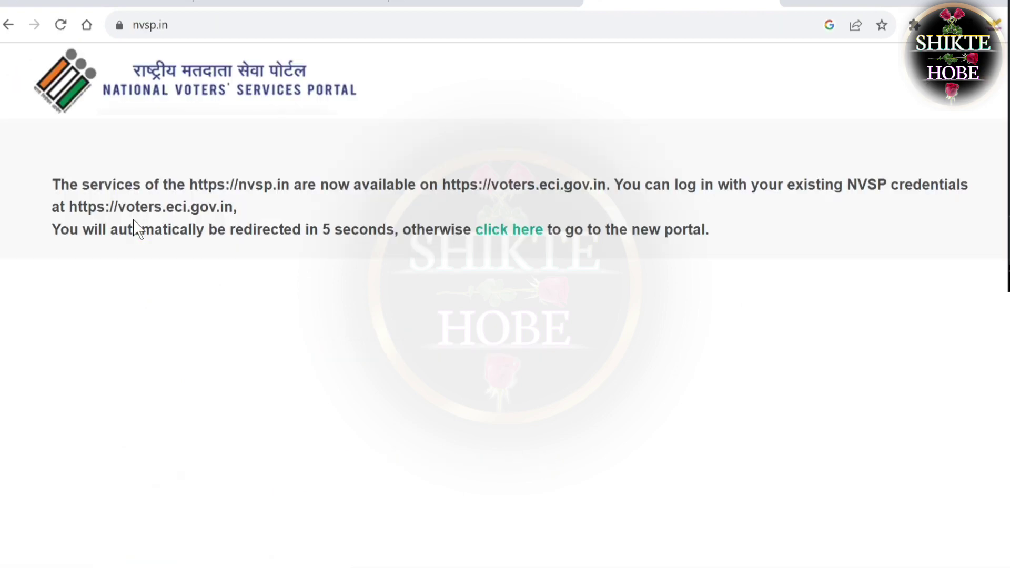
pyautogui.click(496, 233)
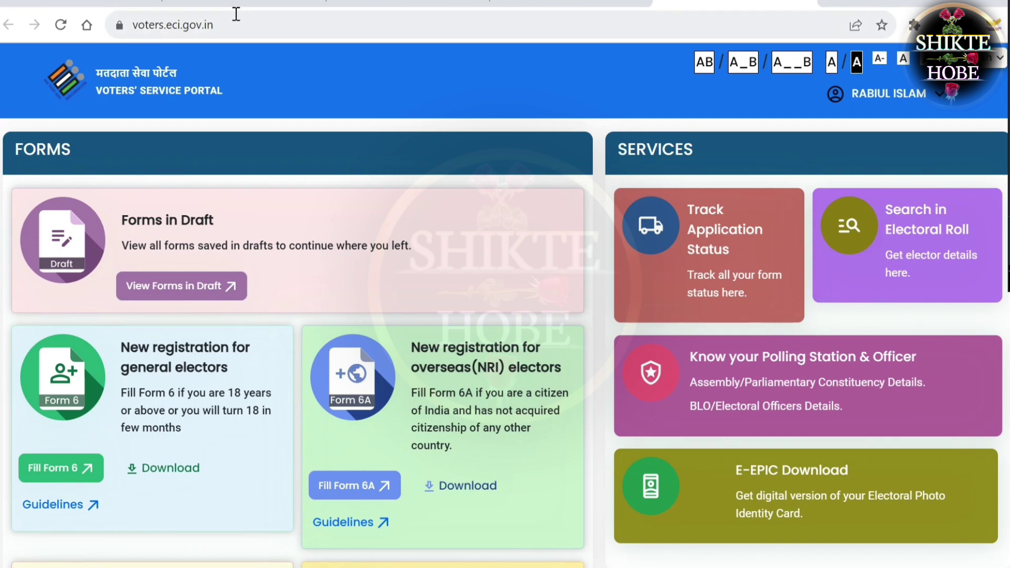
# Show the logged-out portal homepage and briefly box the Login and Sign-Up options in red
pyautogui.click(295, 4)
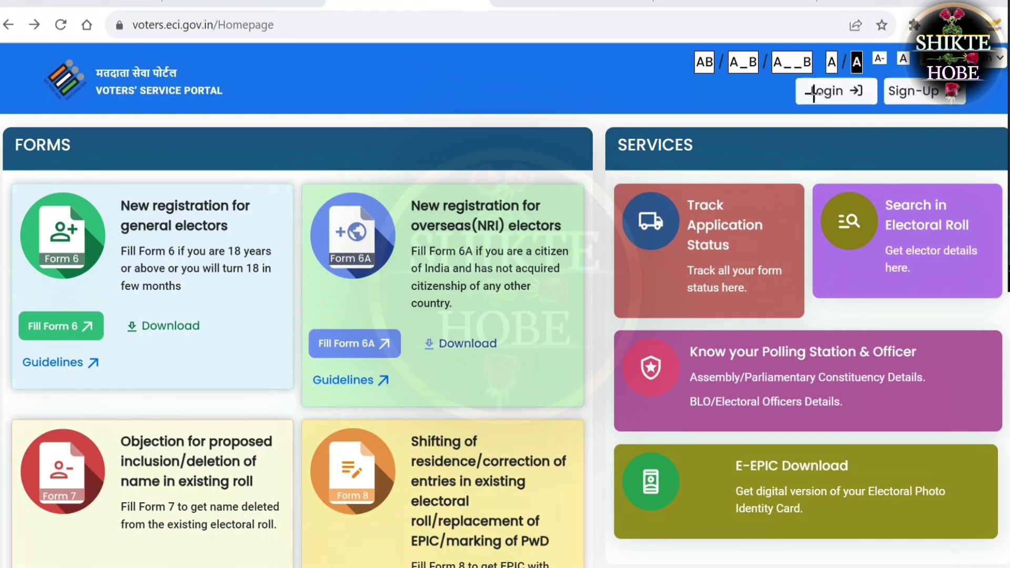
pyautogui.moveTo(803, 63); pyautogui.dragTo(892, 108)
pyautogui.moveTo(892, 60); pyautogui.dragTo(966, 121)
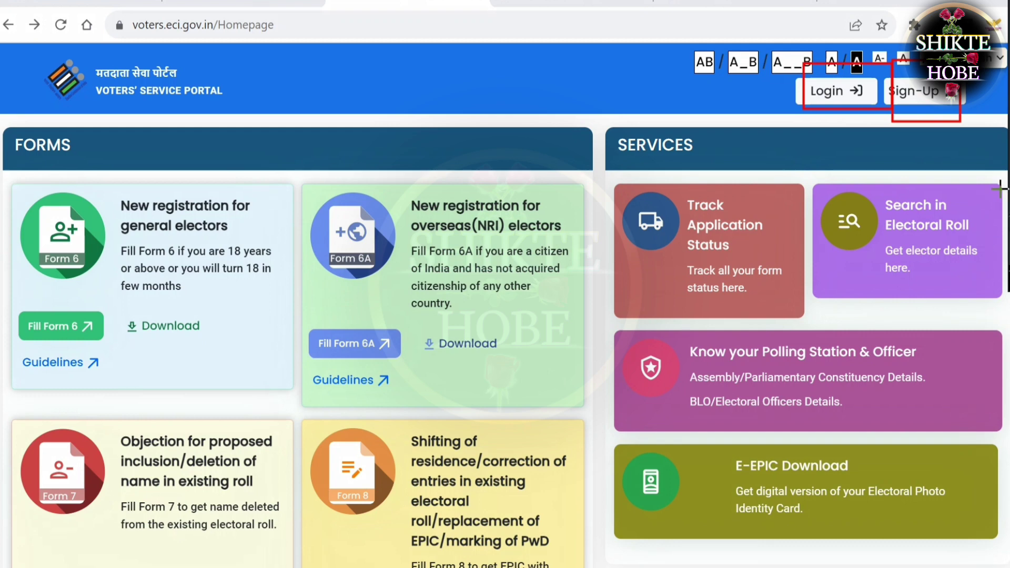
pyautogui.moveTo(736, 35); pyautogui.dragTo(1001, 157)
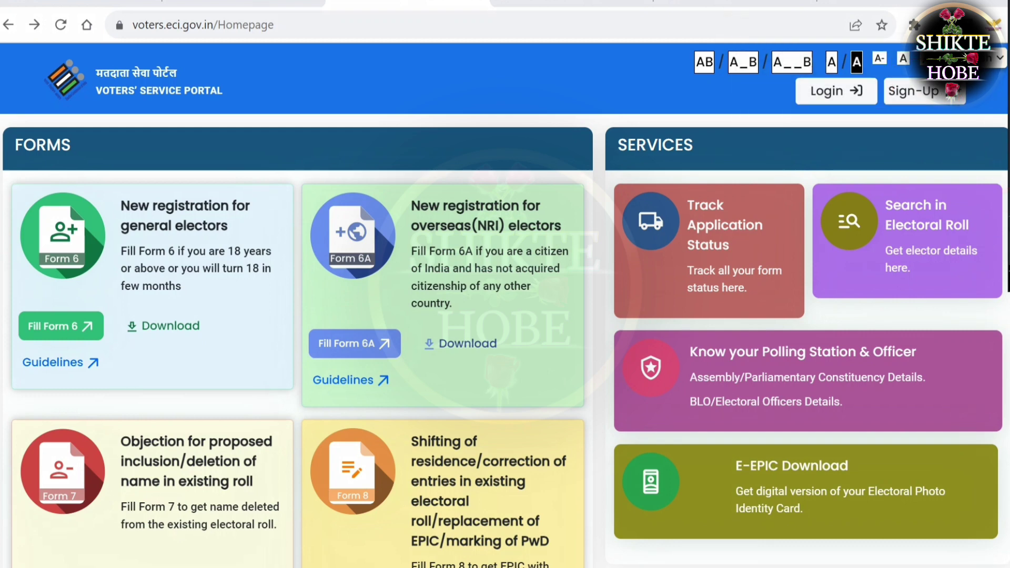
# Look over the Sign-Up form's optional e-mail field, then return to the homepage
pyautogui.click(955, 102)
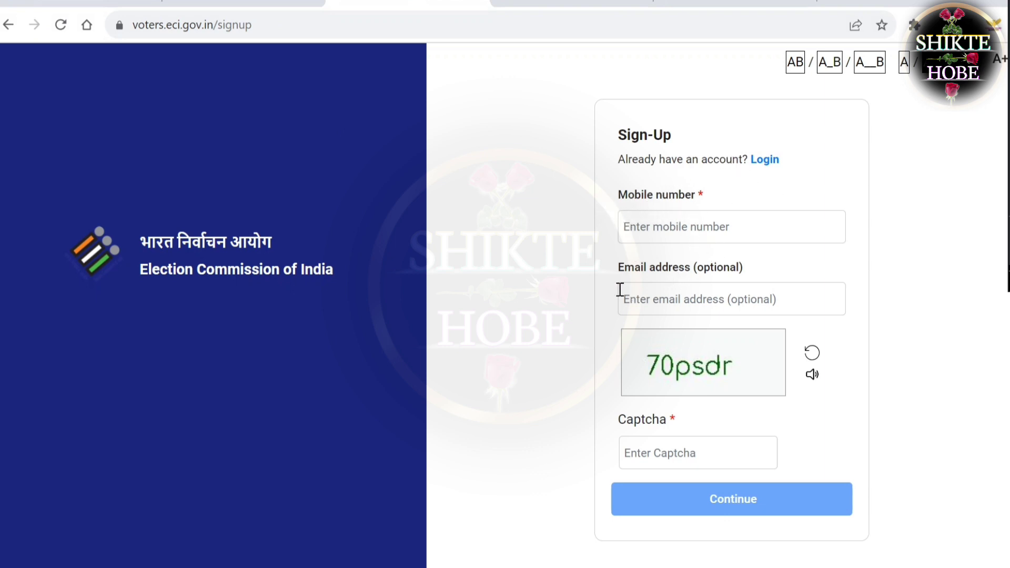
pyautogui.click(702, 296)
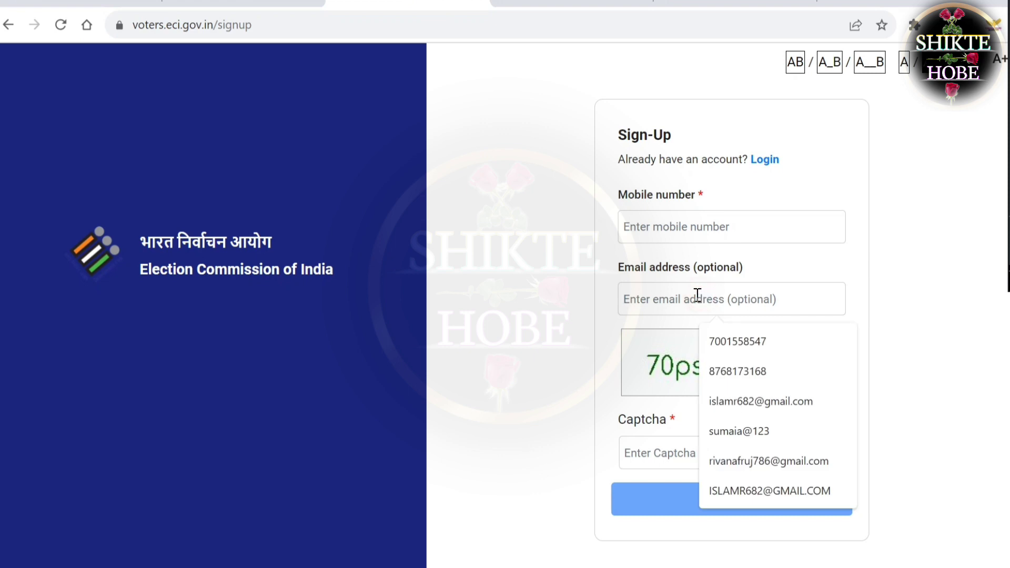
pyautogui.click(603, 410)
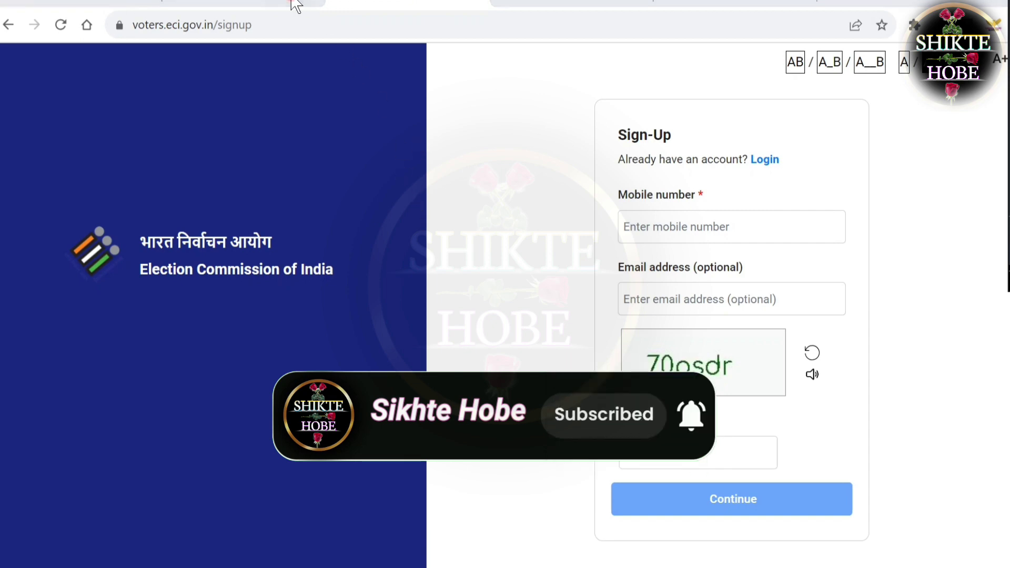
pyautogui.hotkey('alt', 'Left')
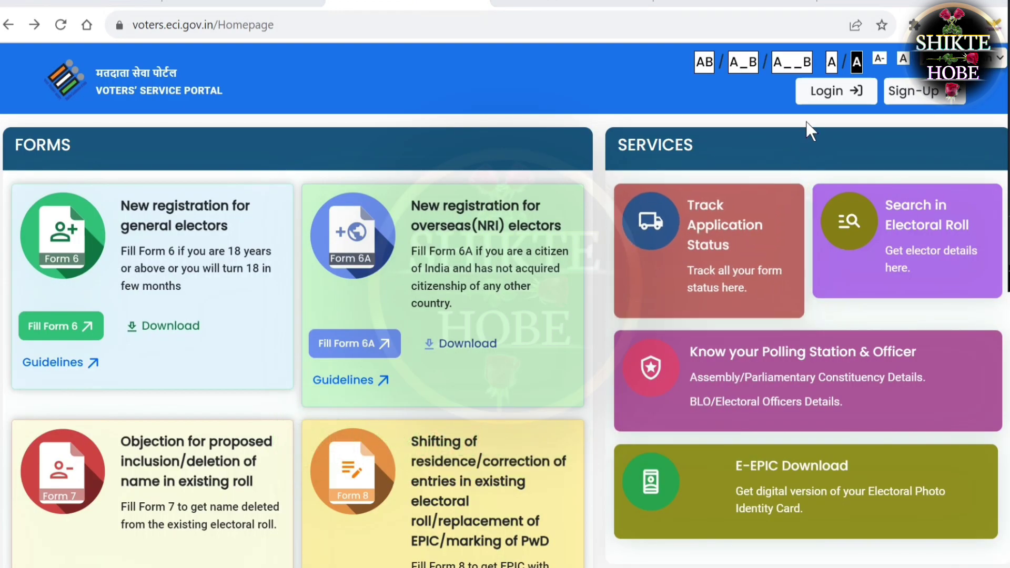
# Log in with mobile number, password and captcha, then scroll down to the Form 8 card
pyautogui.click(825, 90)
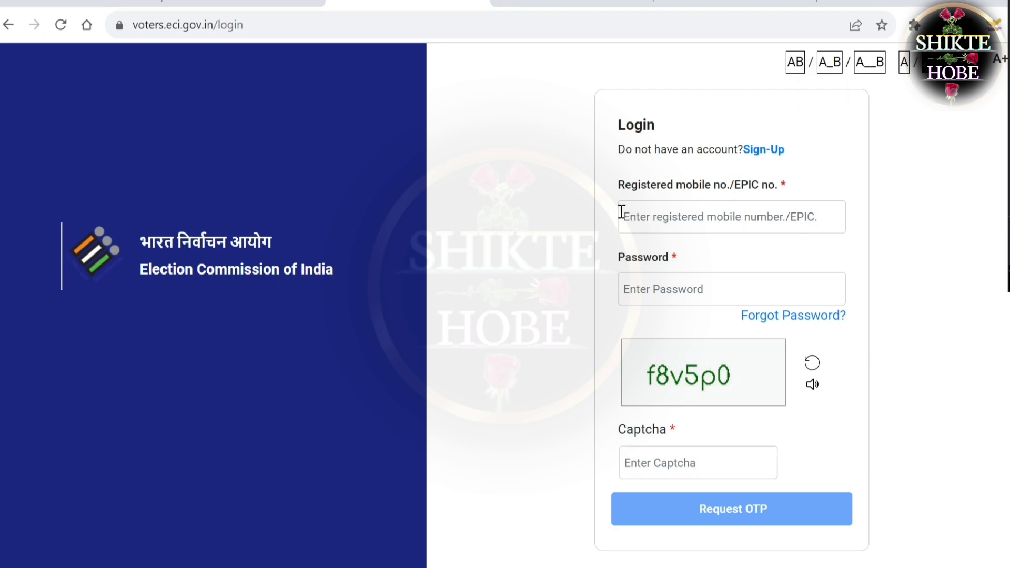
pyautogui.click(633, 291)
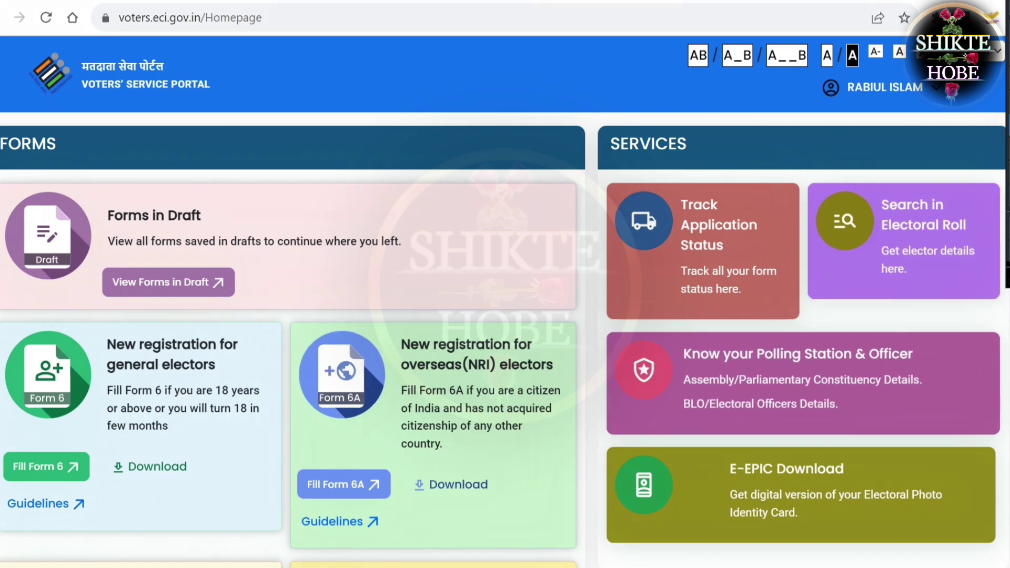
pyautogui.moveTo(1, 324)
pyautogui.mouseDown()
pyautogui.moveTo(109, 451)
pyautogui.moveTo(284, 524)
pyautogui.mouseUp()
pyautogui.scroll(-5, 465, 334)
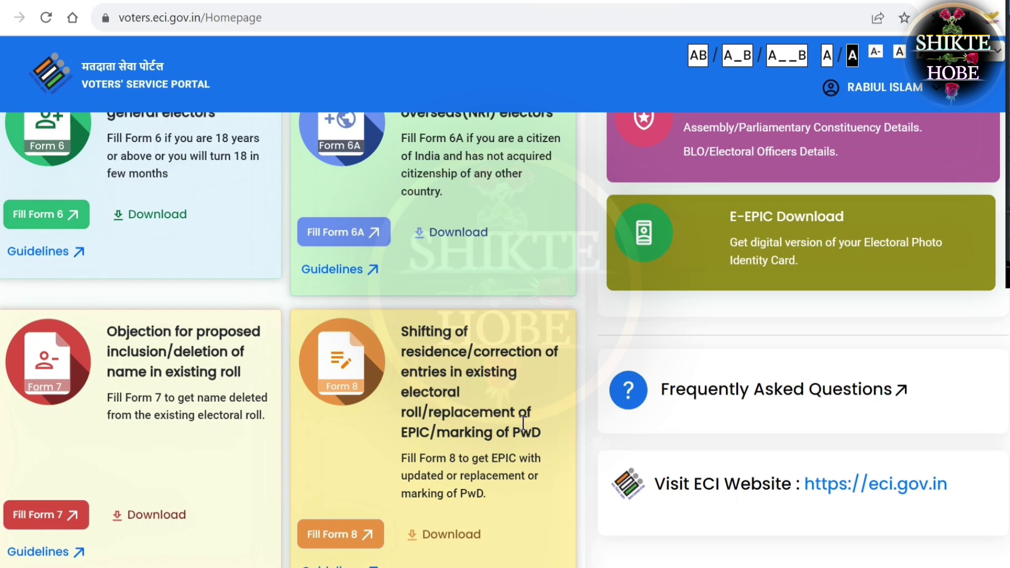
# Start Form 8 on behalf of another elector and enter that elector's EPIC number
pyautogui.click(355, 537)
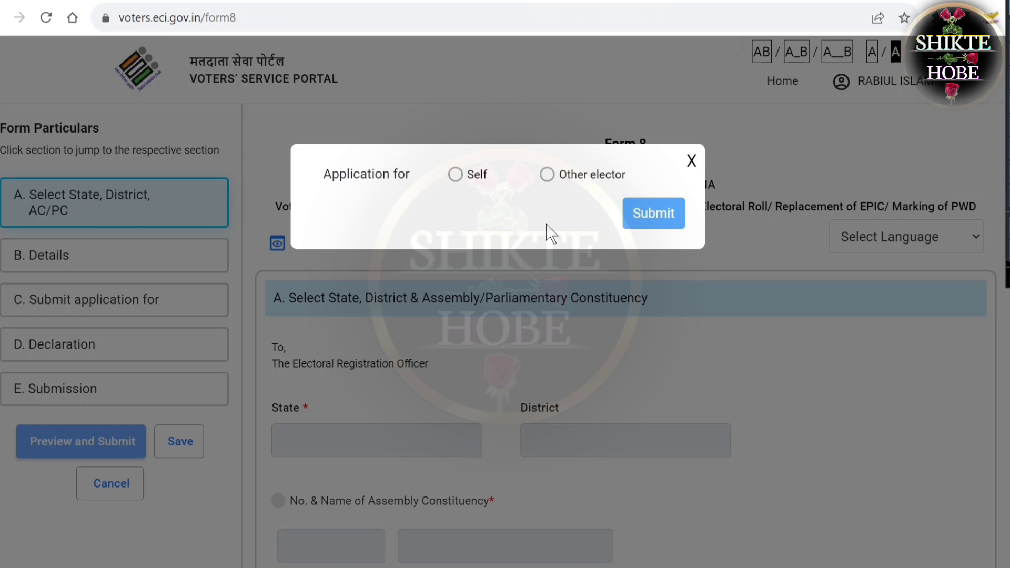
pyautogui.click(547, 176)
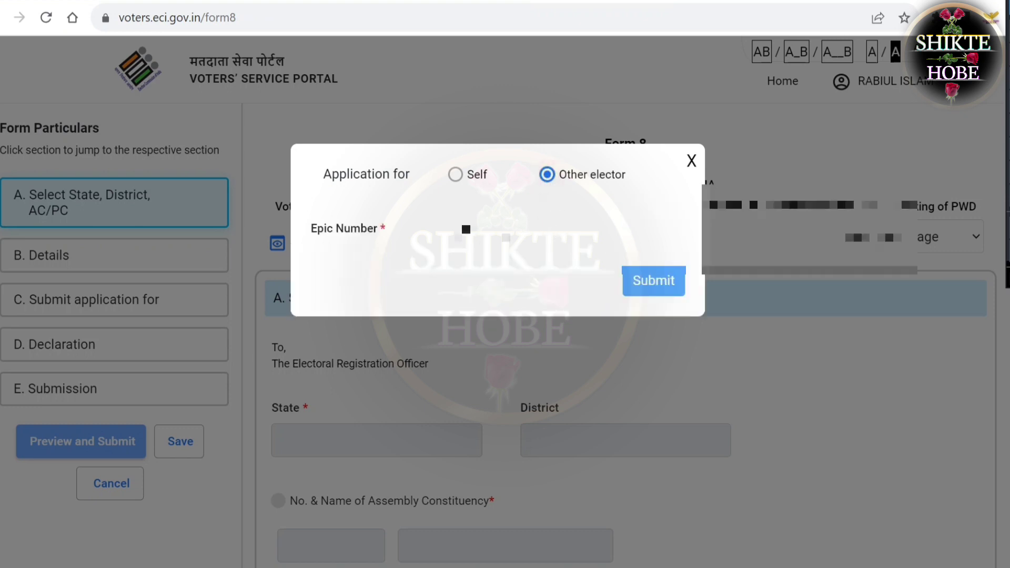
pyautogui.click(506, 238)
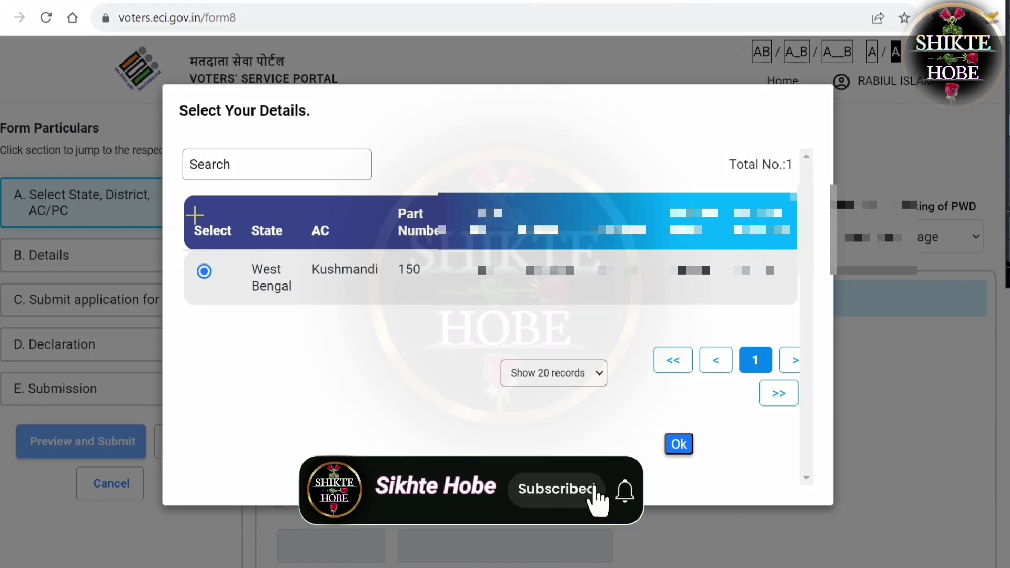
pyautogui.moveTo(195, 216)
pyautogui.mouseDown()
pyautogui.moveTo(400, 254)
pyautogui.moveTo(801, 300)
pyautogui.mouseUp()
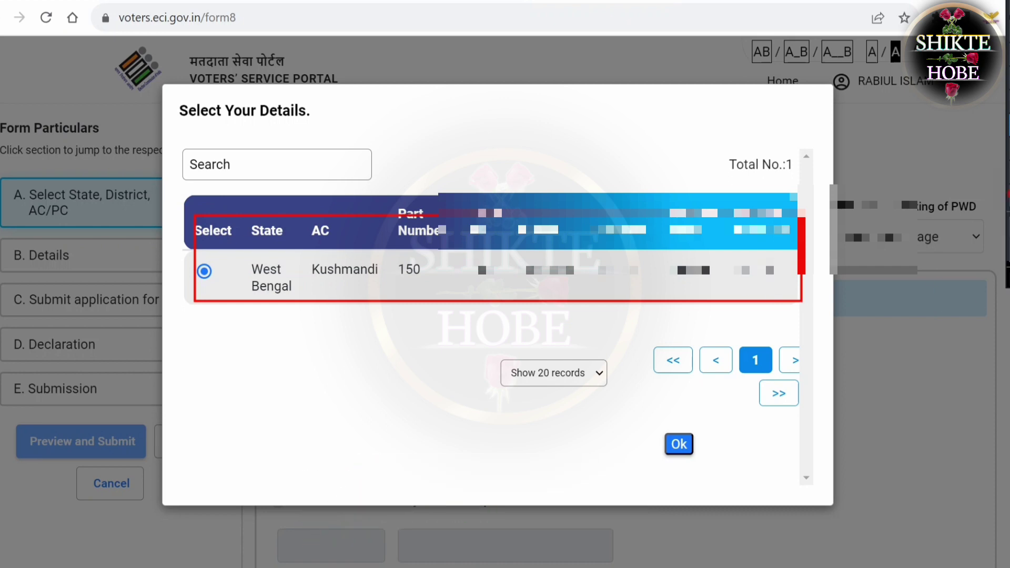
pyautogui.moveTo(129, 147)
pyautogui.mouseDown()
pyautogui.moveTo(282, 198)
pyautogui.moveTo(997, 357)
pyautogui.moveTo(992, 401)
pyautogui.mouseUp()
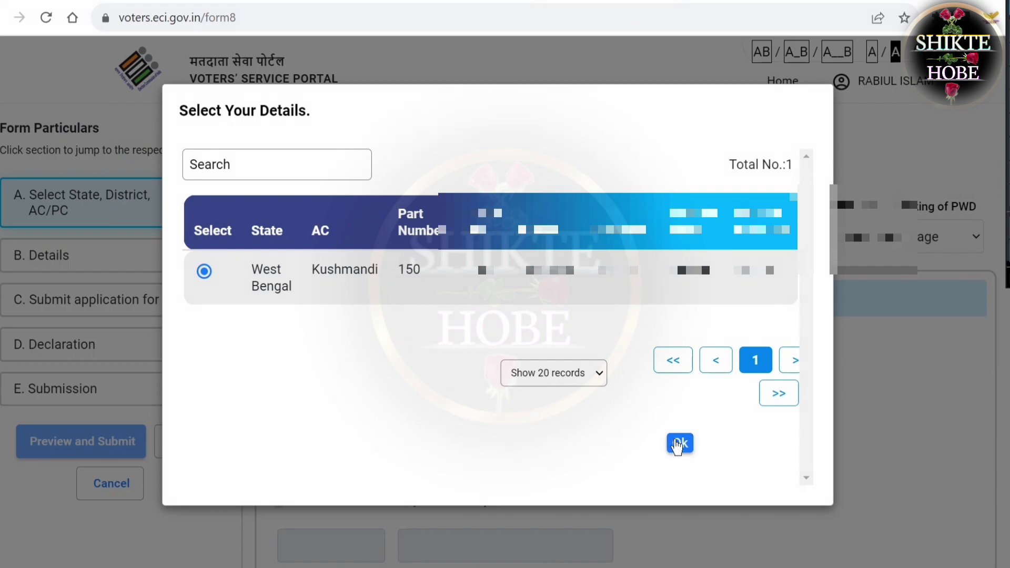
pyautogui.click(678, 446)
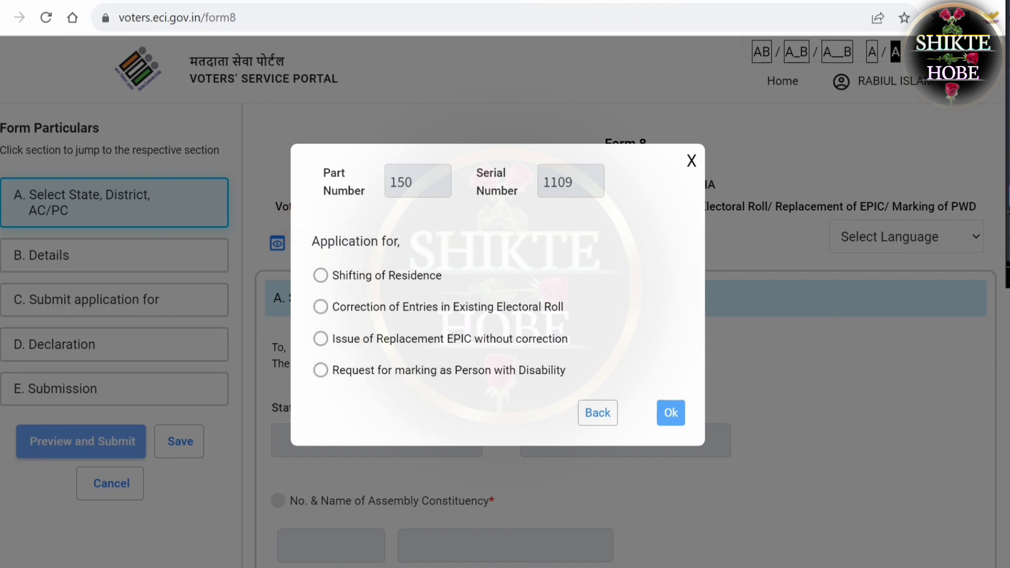
# Choose 'Issue of Replacement EPIC without correction' and advance through sections A and B
pyautogui.click(319, 340)
pyautogui.click(667, 421)
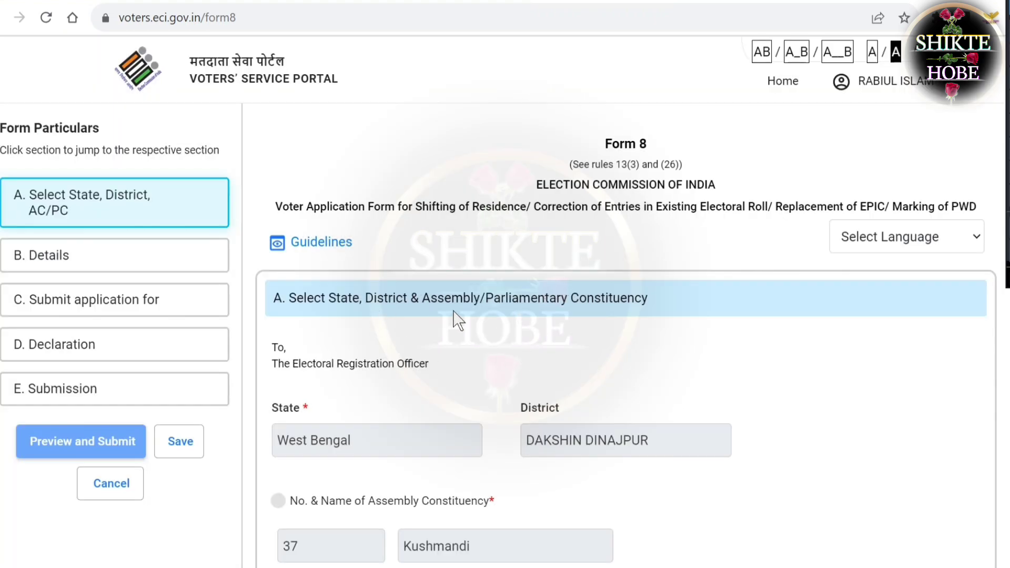
pyautogui.scroll(-5, 505, 316)
pyautogui.scroll(-5, 554, 314)
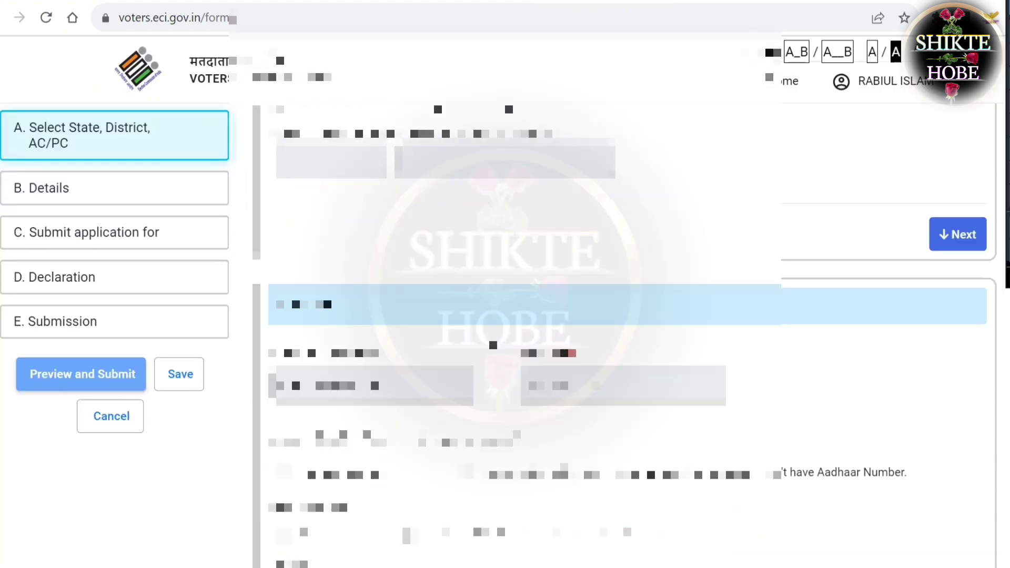
pyautogui.click(950, 234)
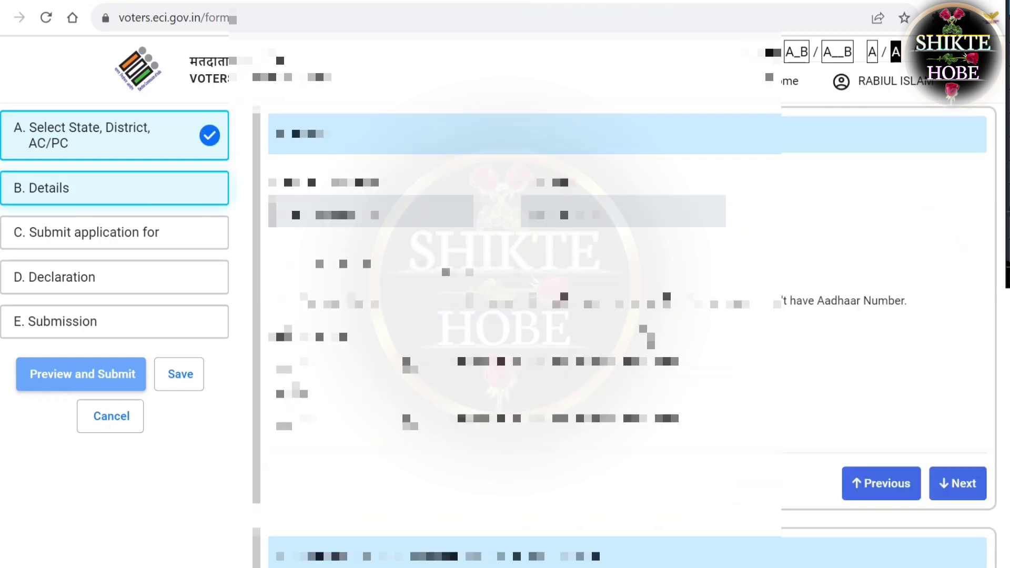
pyautogui.click(955, 483)
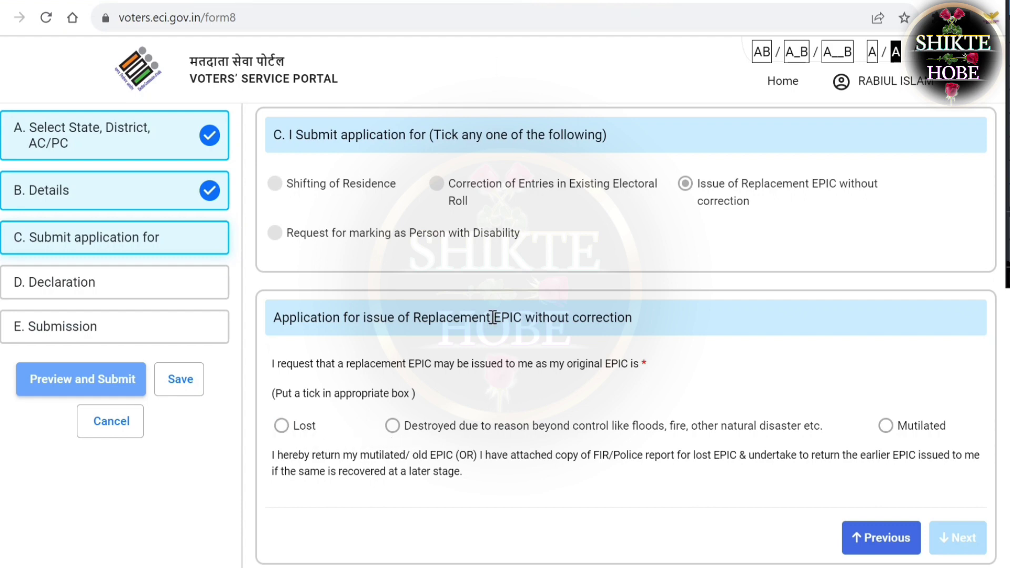
# Change the EPIC reason from Lost to 'Destroyed due to reason beyond control' and continue
pyautogui.click(282, 426)
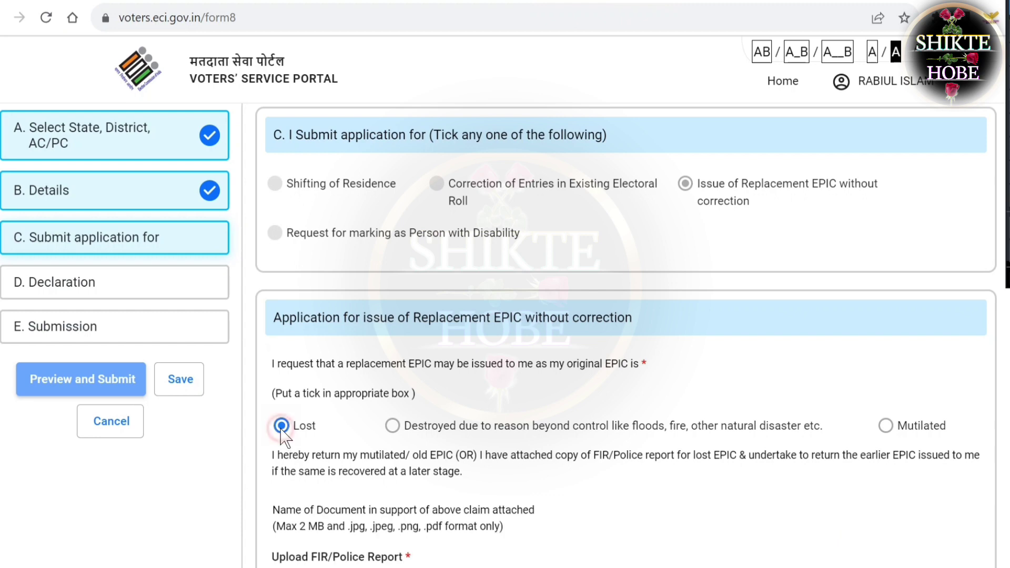
pyautogui.scroll(-5, 326, 415)
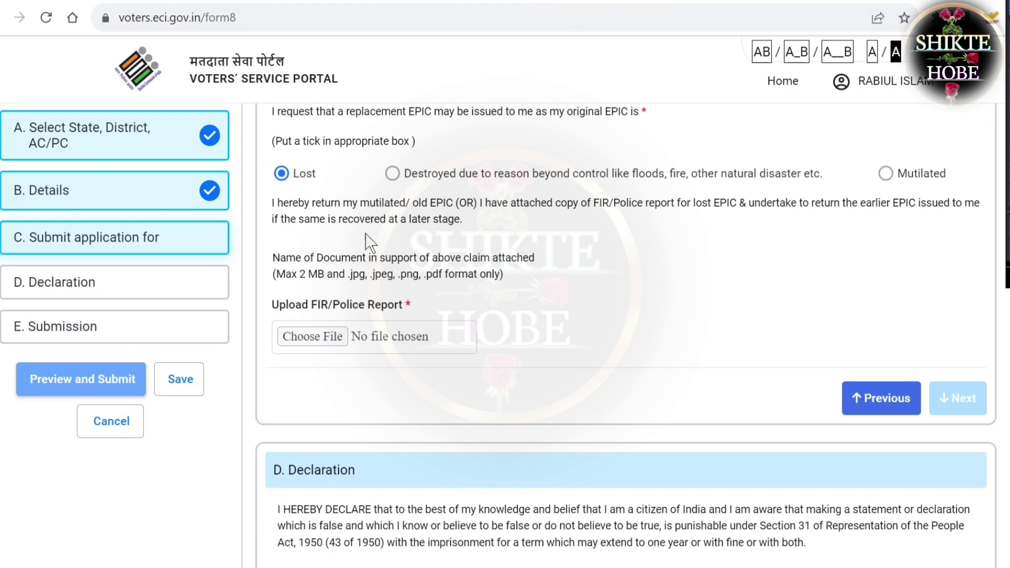
pyautogui.moveTo(262, 271); pyautogui.dragTo(455, 312)
pyautogui.click(502, 305)
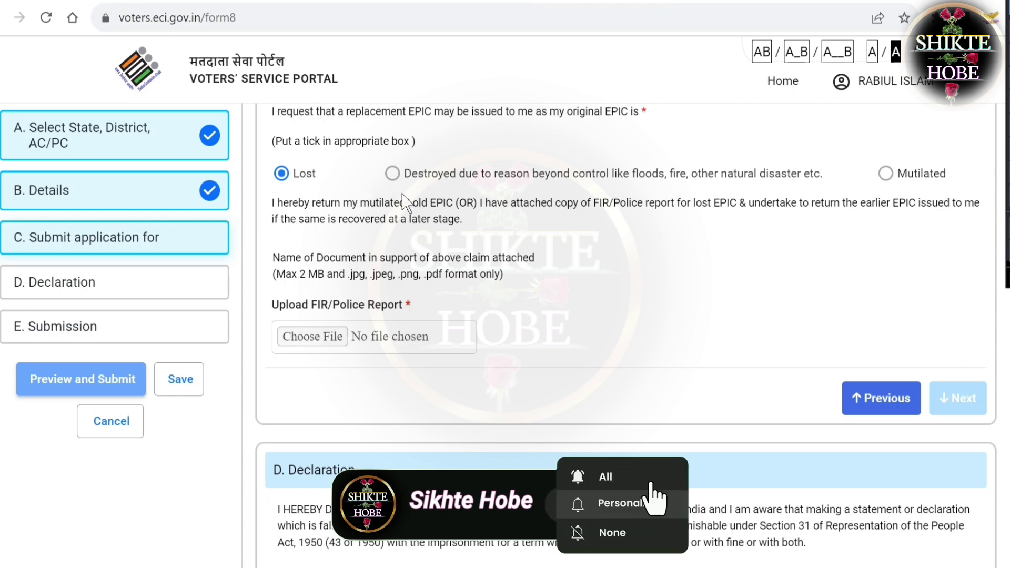
pyautogui.click(392, 173)
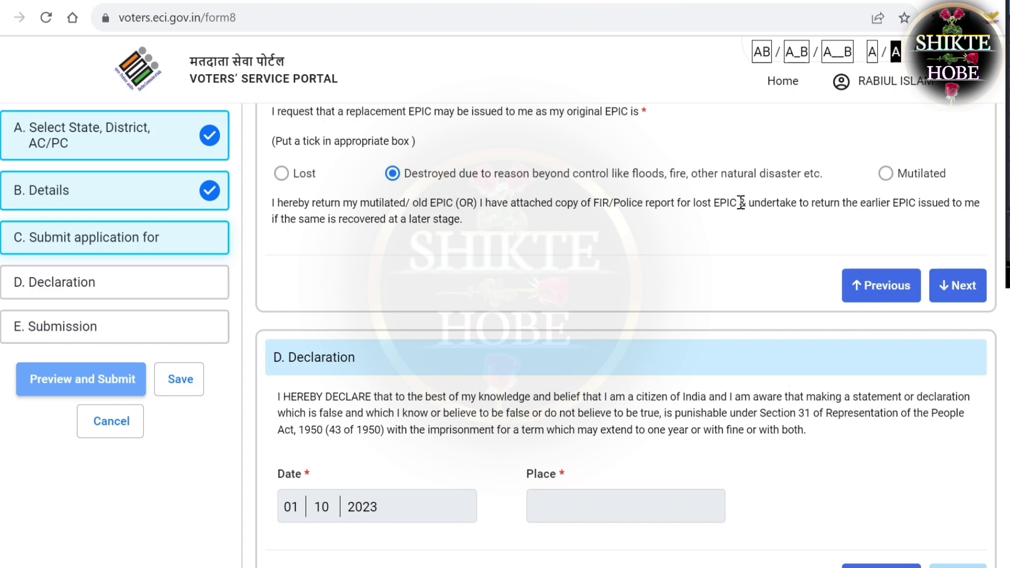
pyautogui.click(960, 296)
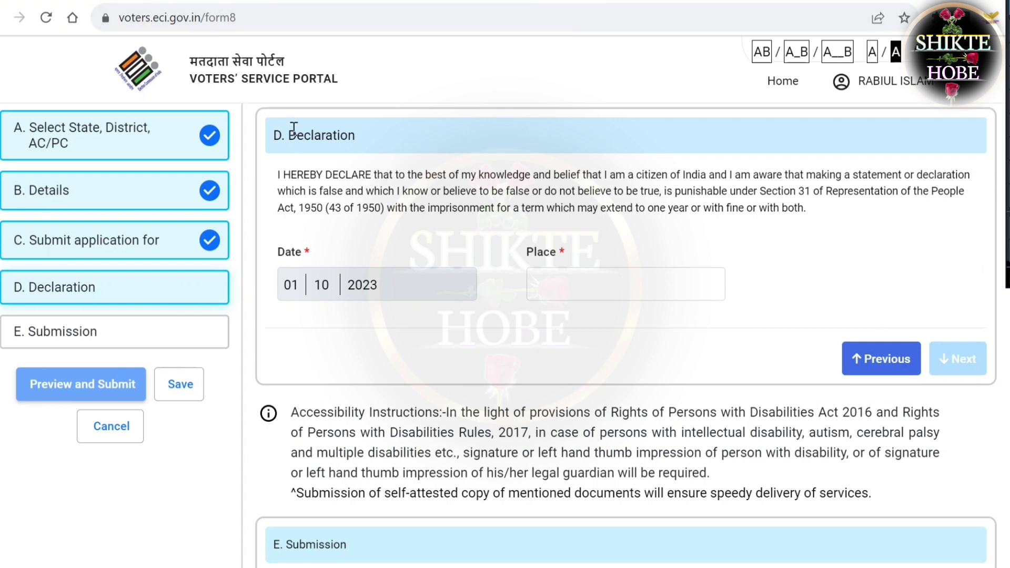
# Enter RAYPUR as the declaration place, then preview, submit and confirm the application
pyautogui.click(567, 289)
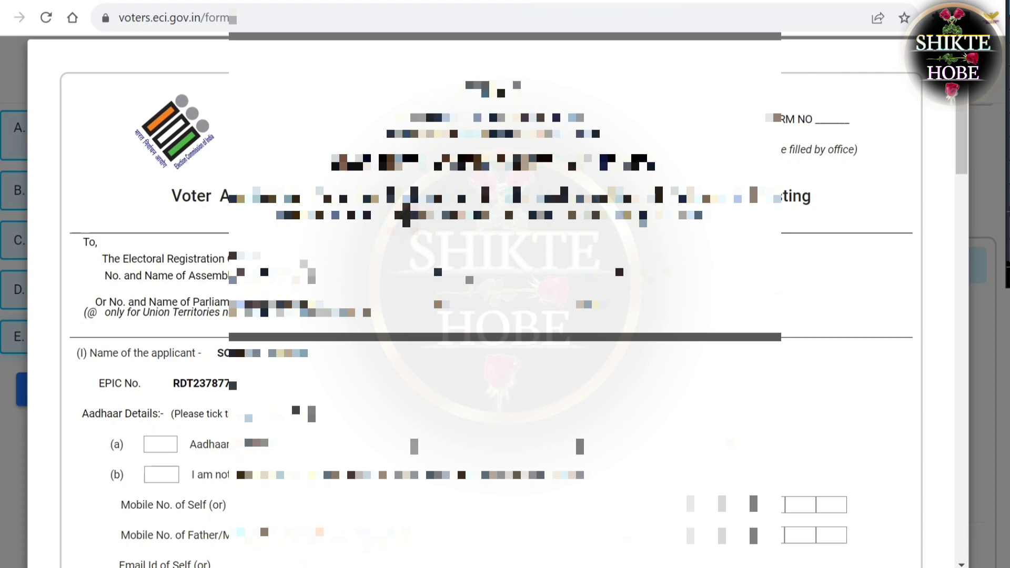
pyautogui.scroll(-15, 489, 294)
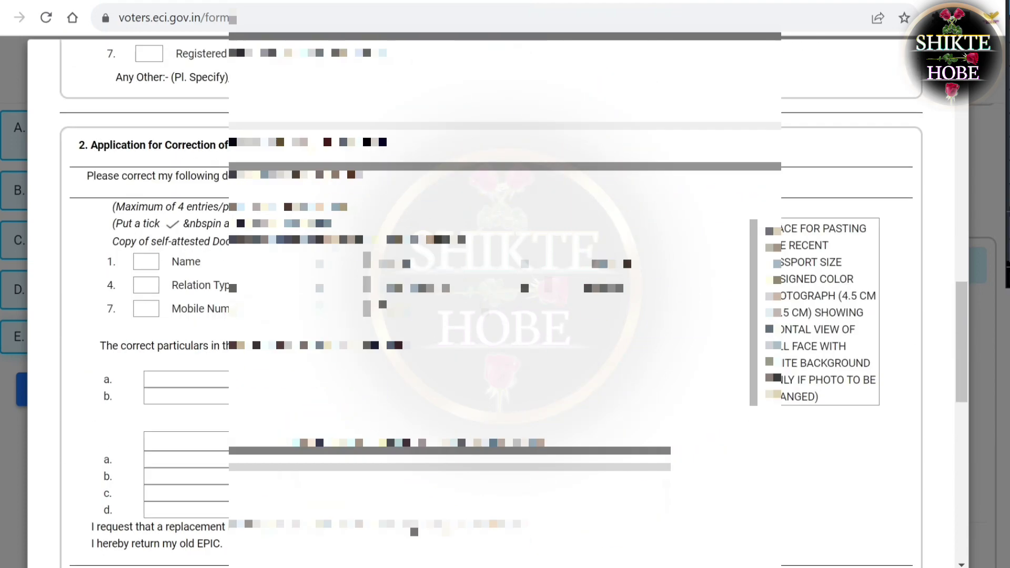
pyautogui.scroll(-12, 489, 294)
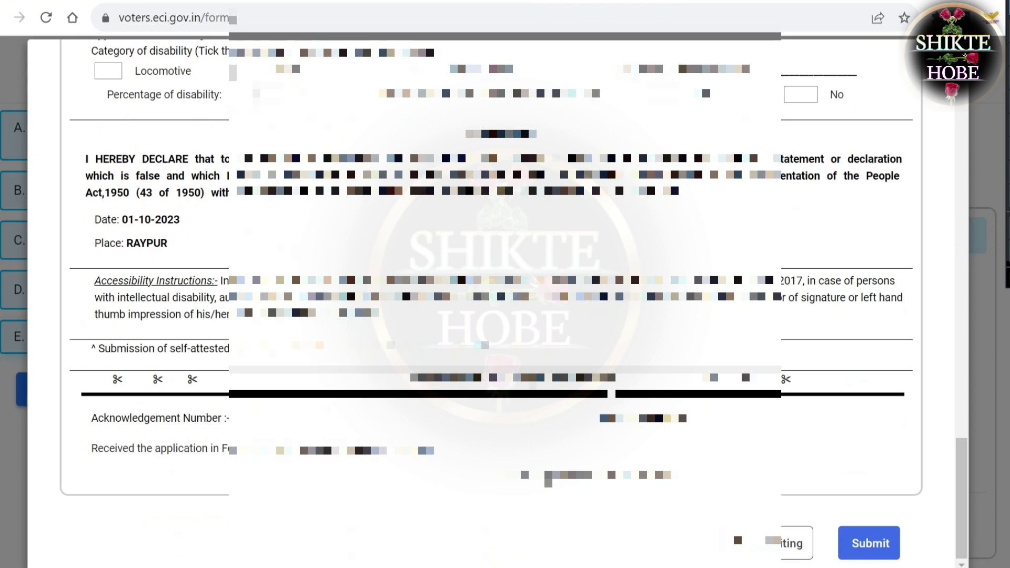
pyautogui.click(866, 546)
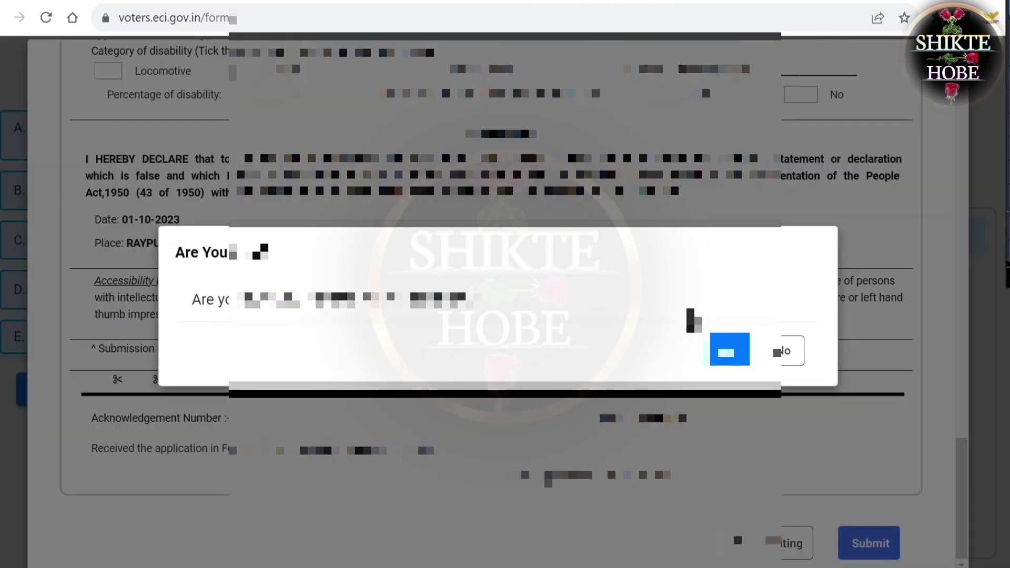
pyautogui.click(729, 358)
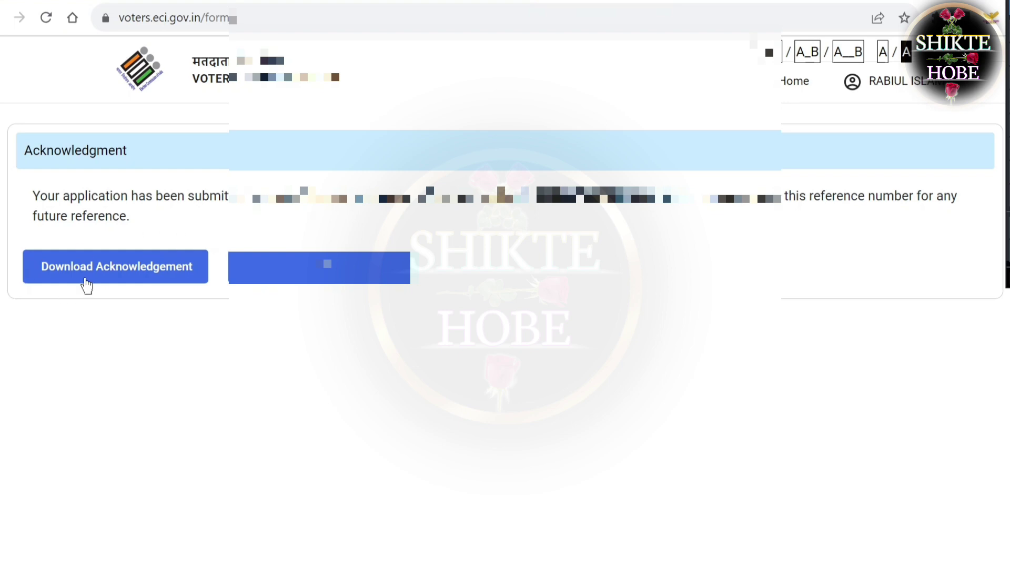
# Save the Form 8 acknowledgement PDF into the Downloads folder
pyautogui.click(157, 274)
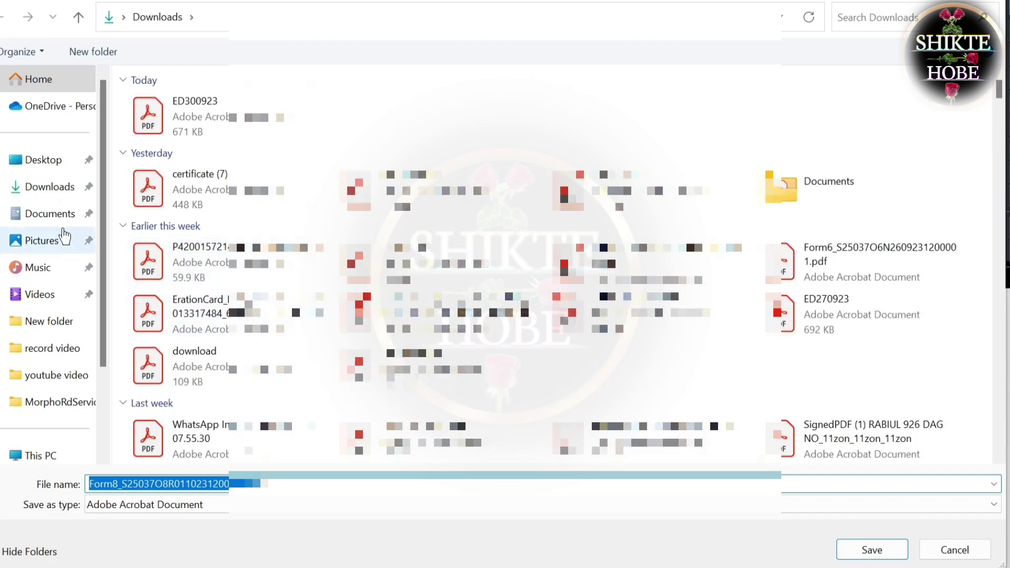
pyautogui.click(43, 191)
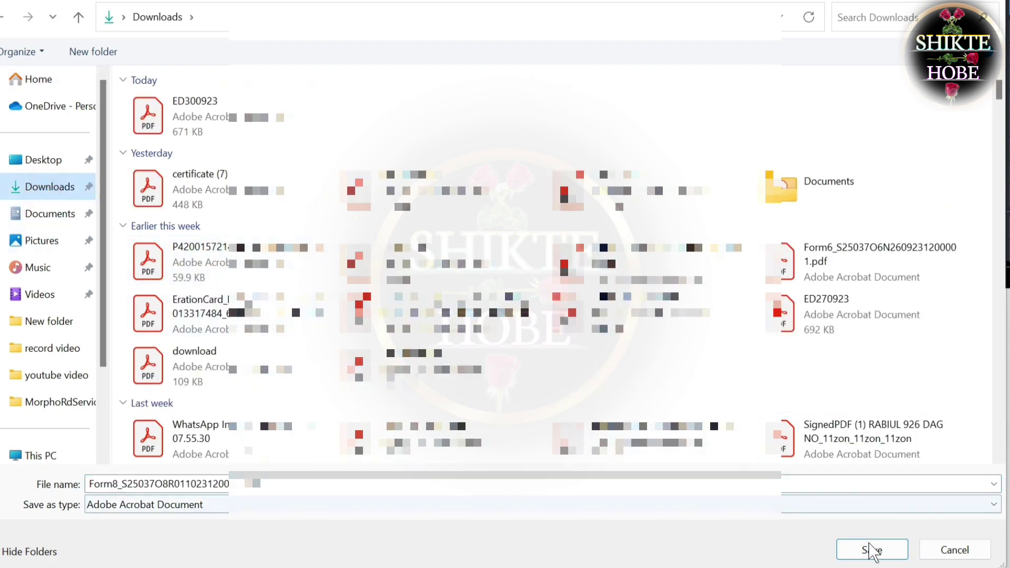
pyautogui.click(884, 548)
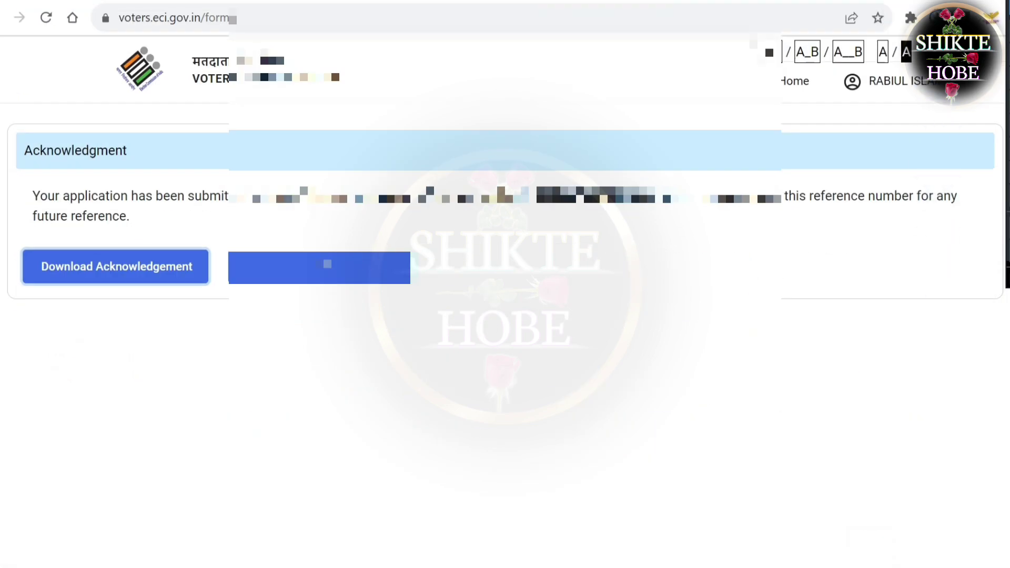